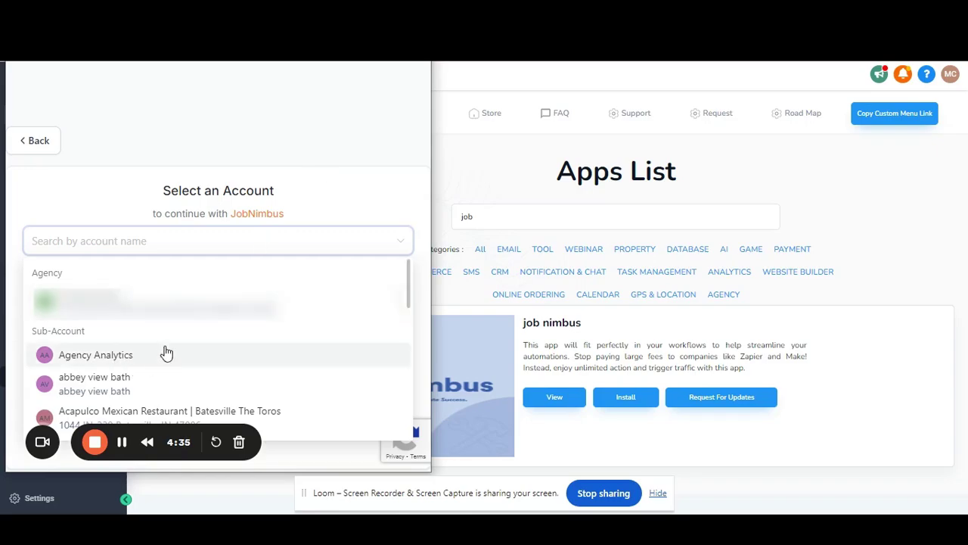
Step: Install JobNimbus for the agency account with access to all sub-accounts and automatic future installation enabled, and close the installation window
left_click(171, 310)
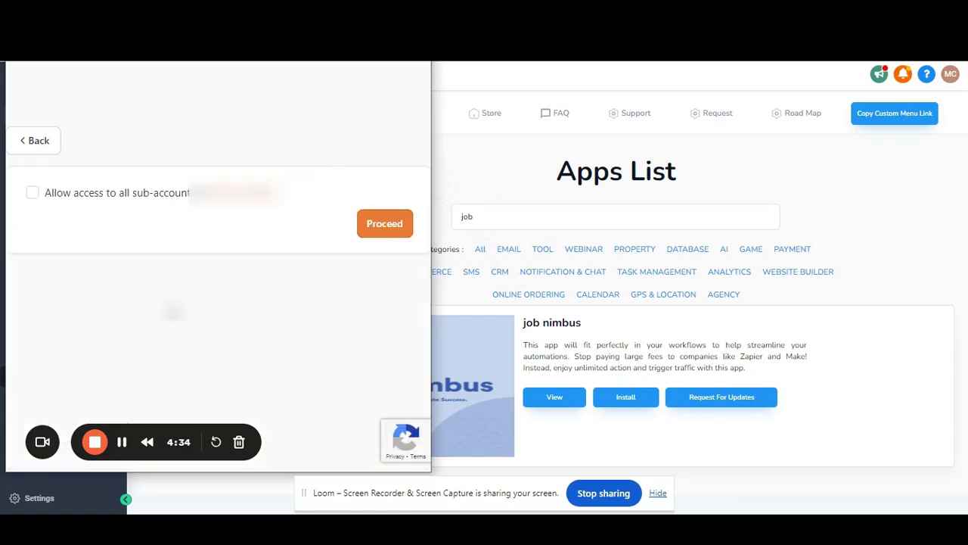
left_click(38, 200)
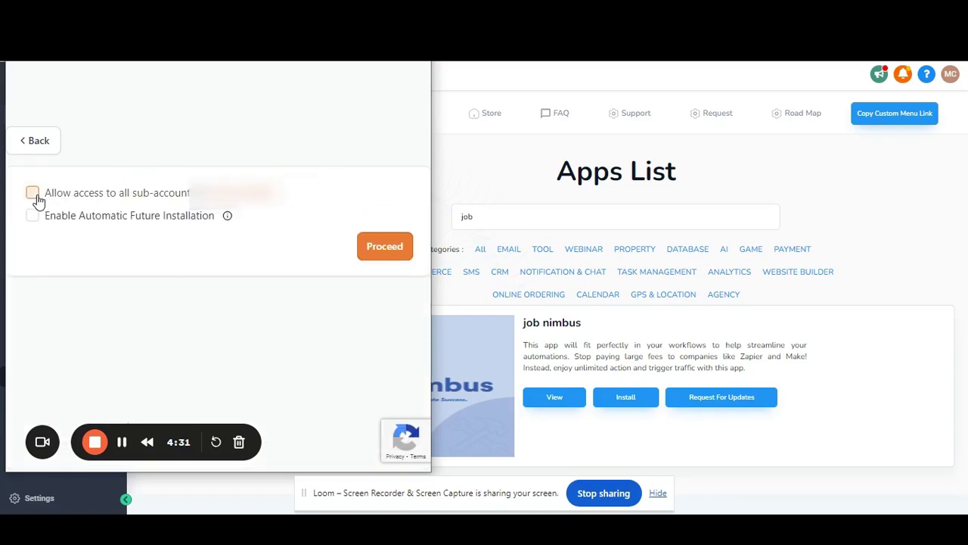
left_click(31, 219)
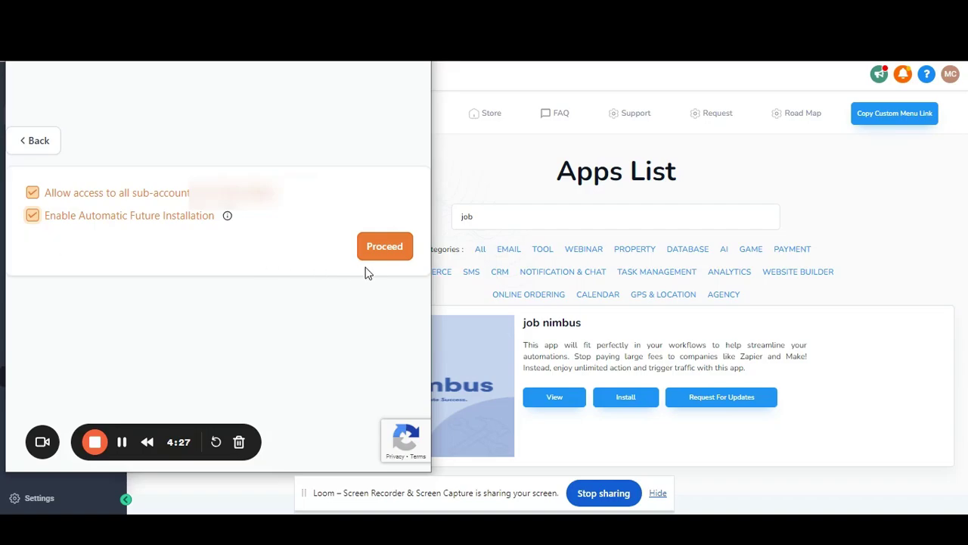
left_click(372, 247)
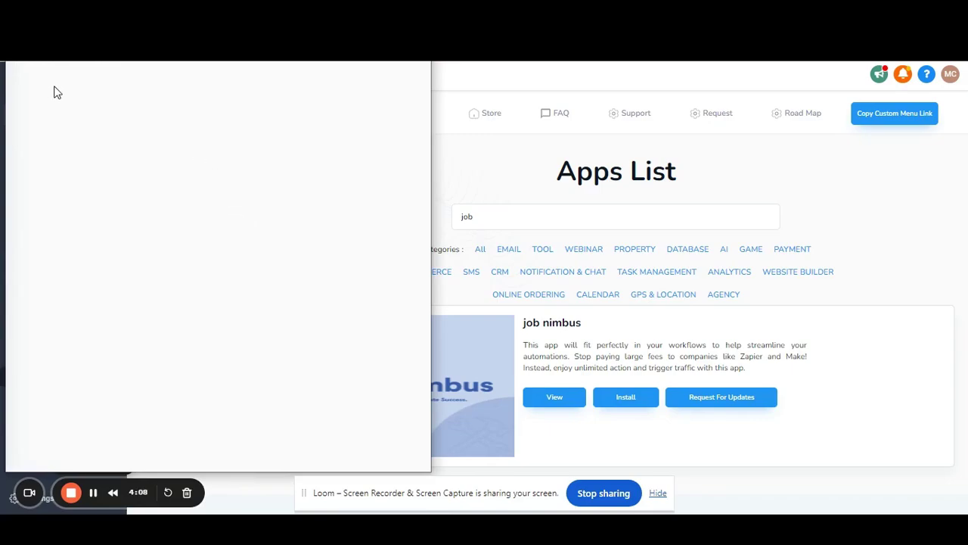
left_click_drag(17, 63, 151, 78)
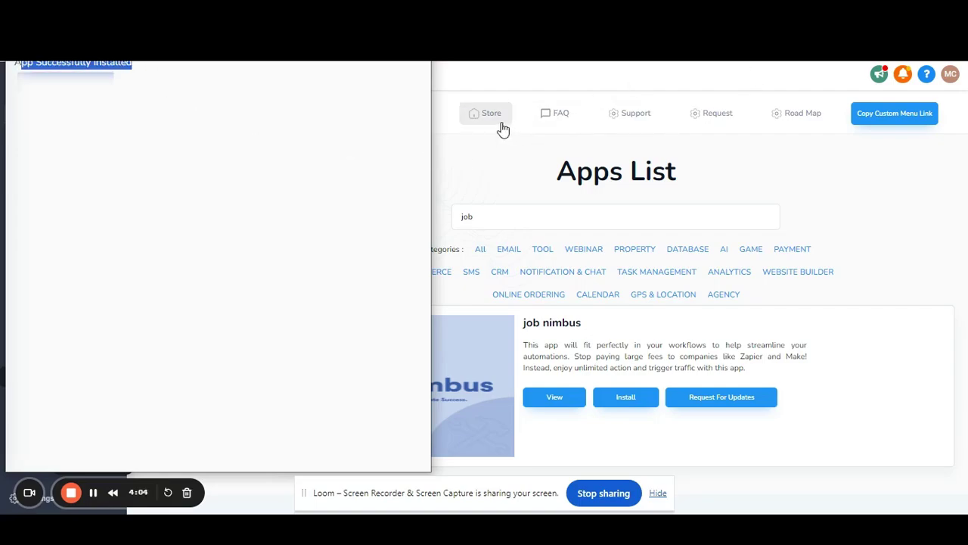
left_click(497, 174)
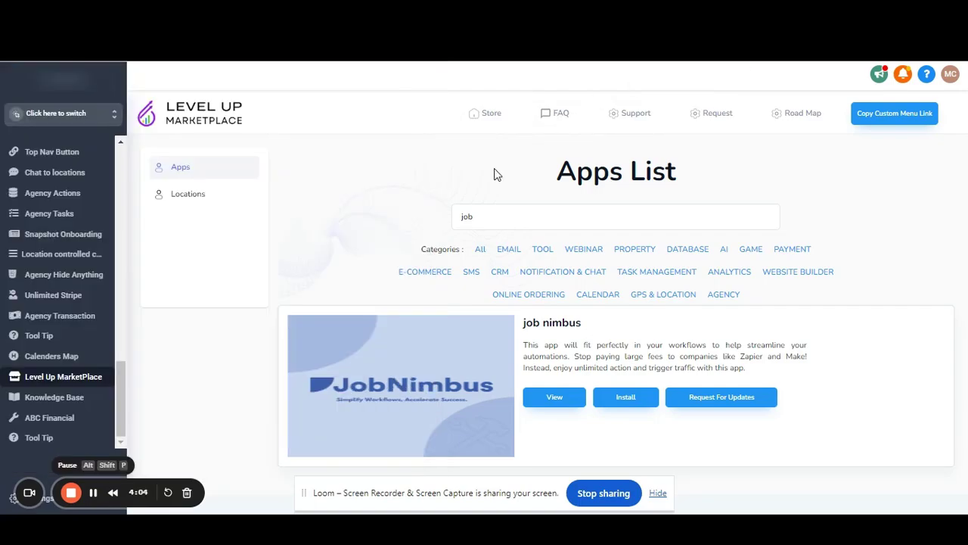
Step: Switch from the agency view to the first recently used sub-account
left_click(60, 114)
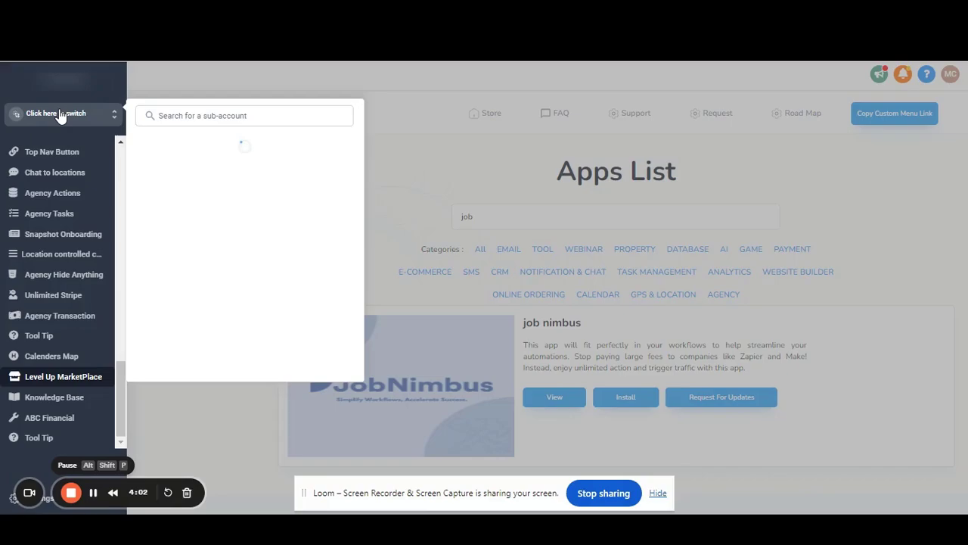
left_click(227, 117)
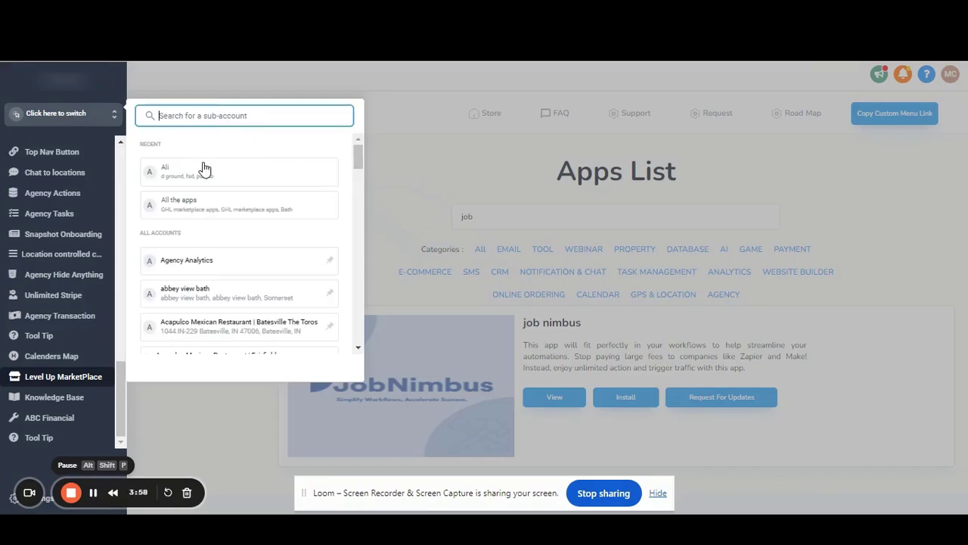
left_click(204, 168)
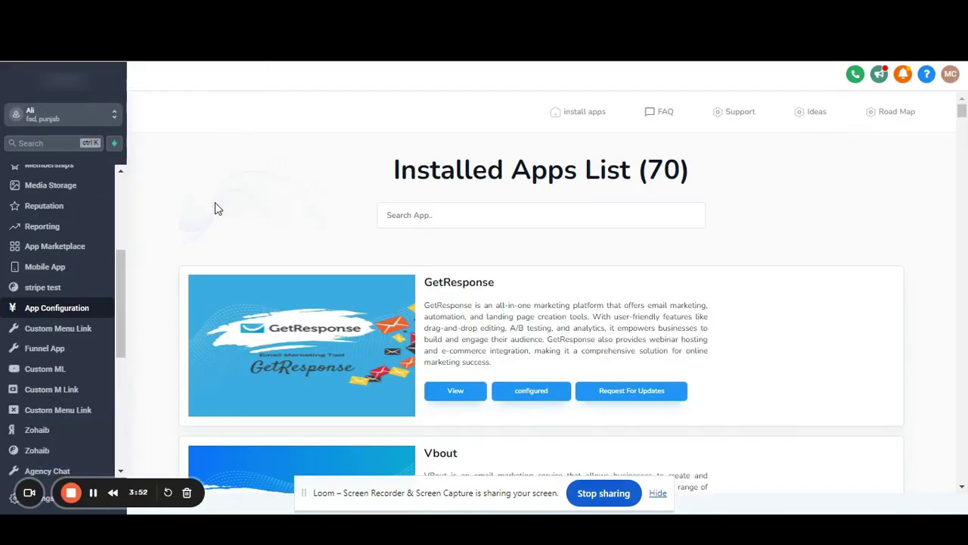
Step: In the sub-account's App Configuration, search the installed apps for "jo" and open the job nimbus configuration at its API key field
scroll(72, 227, "down", 5)
scroll(73, 295, "up", 5)
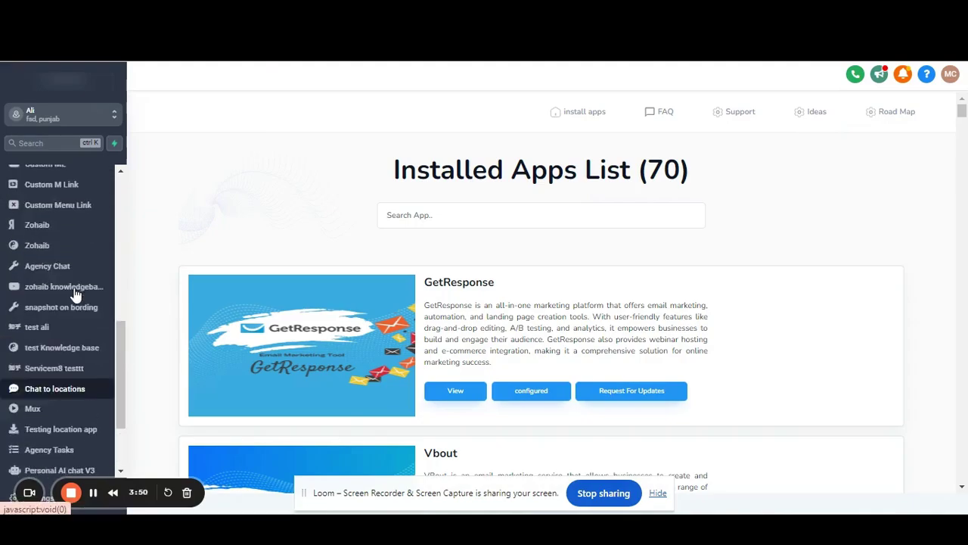
scroll(60, 288, "down", 2)
left_click(57, 283)
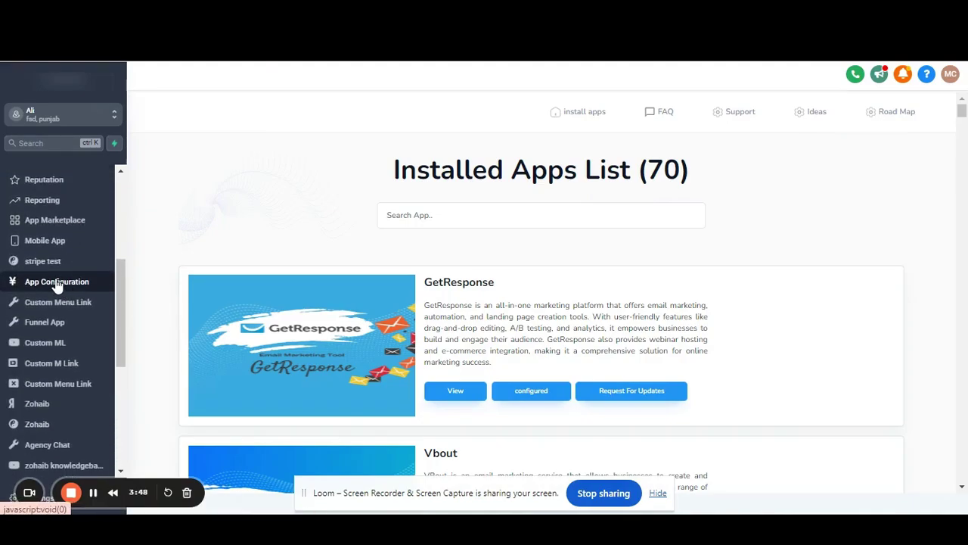
left_click(450, 217)
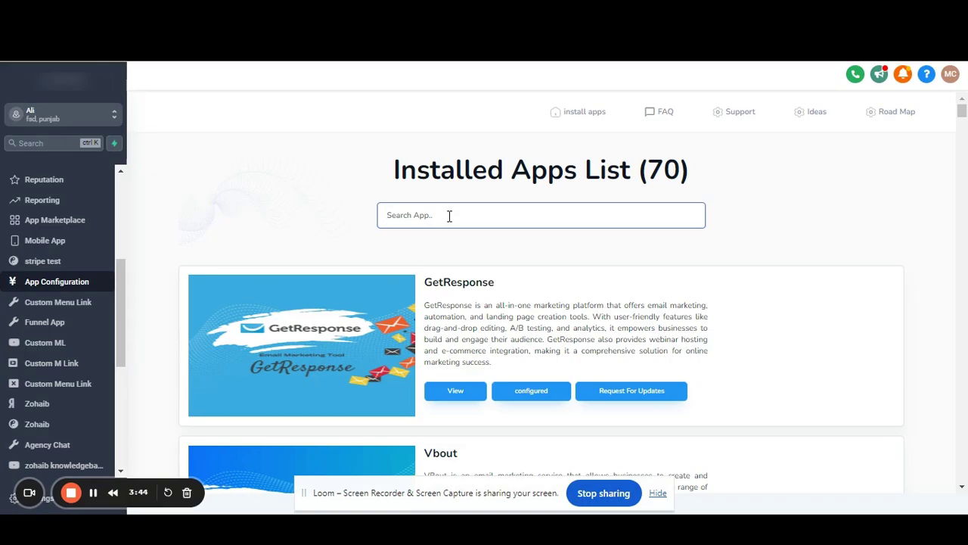
type("jo")
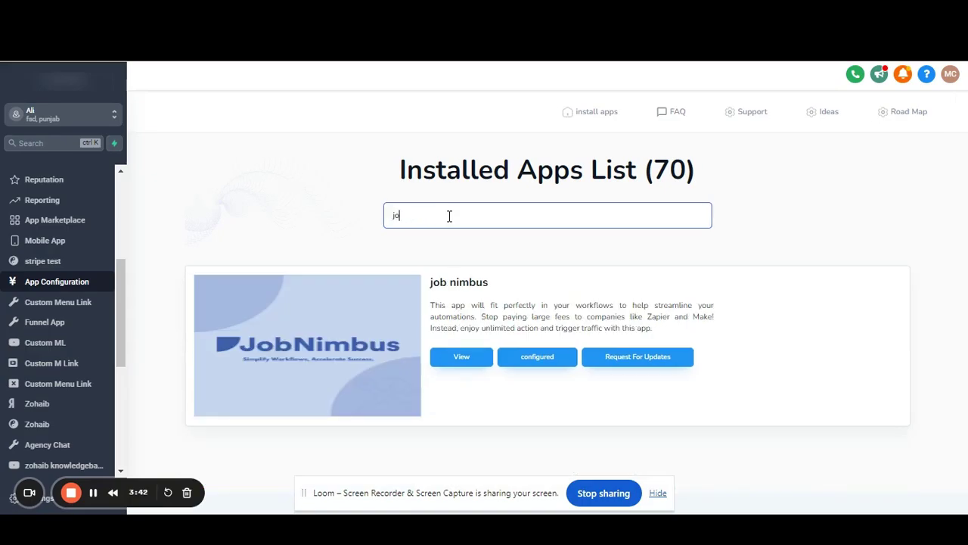
left_click(521, 359)
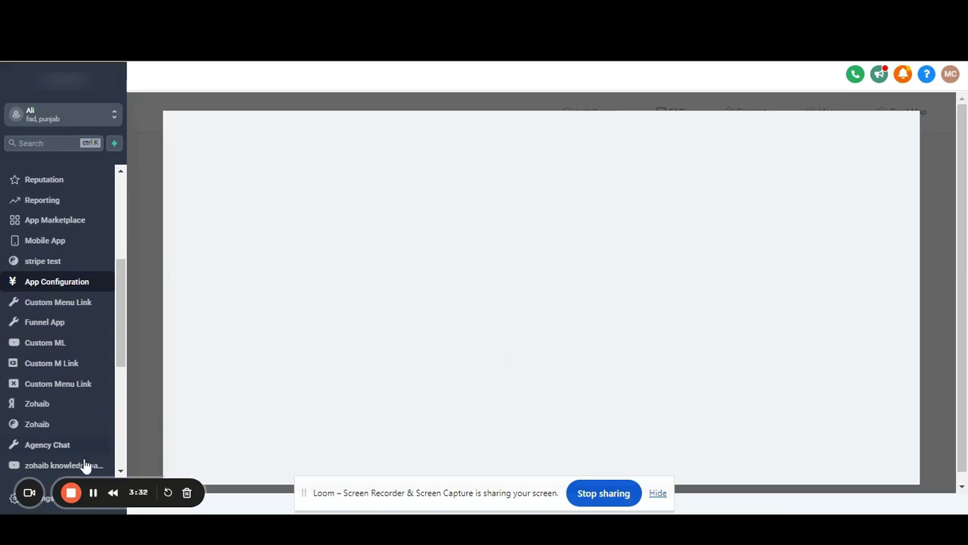
left_click(469, 284)
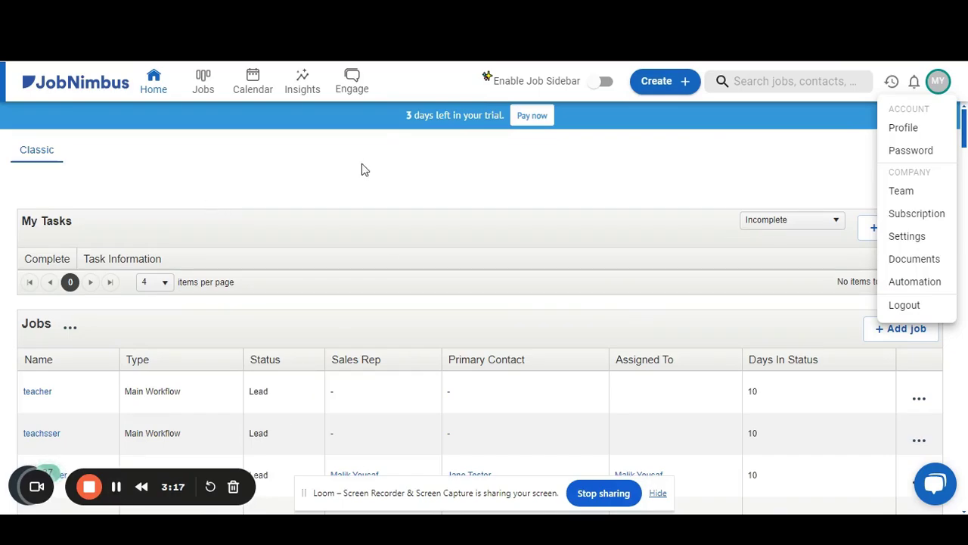
Step: Switch to the JobNimbus website and open the API section of the company settings
left_click(918, 240)
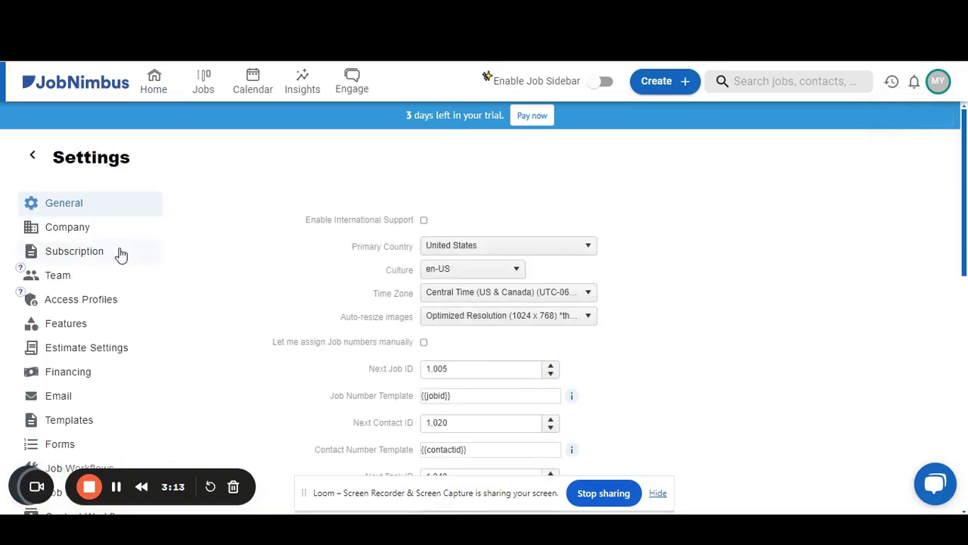
scroll(70, 304, "down", 1)
scroll(69, 305, "down", 10)
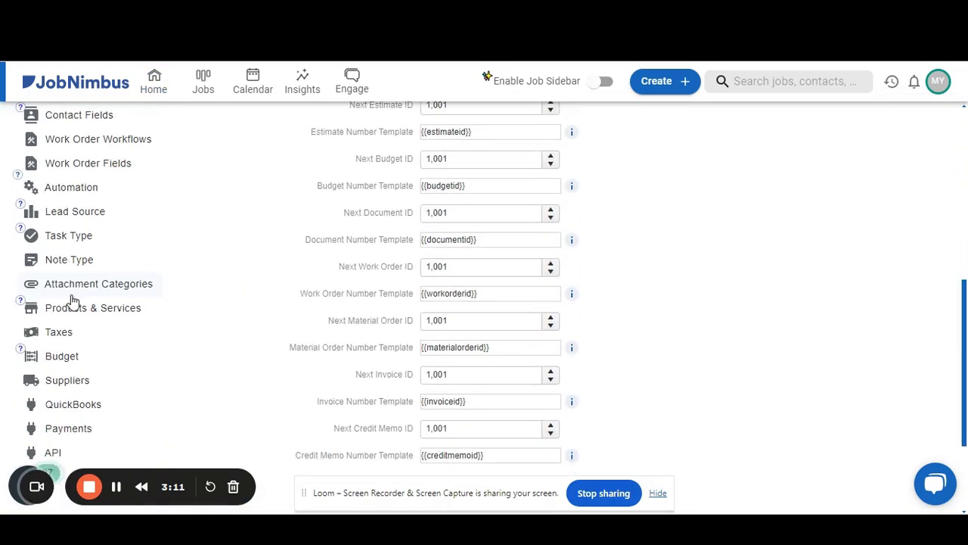
left_click(51, 307)
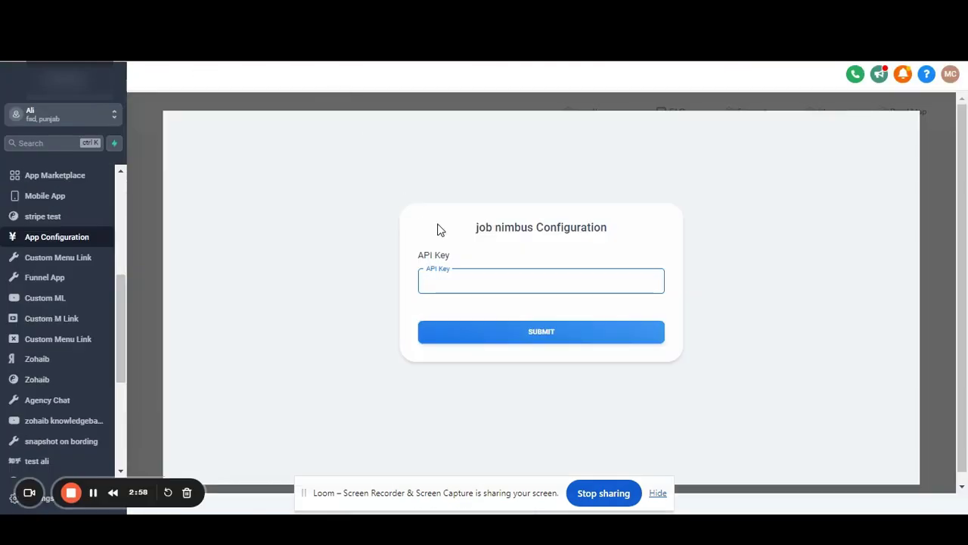
Step: Return to the job nimbus configuration, paste the API key and submit it
left_click(495, 285)
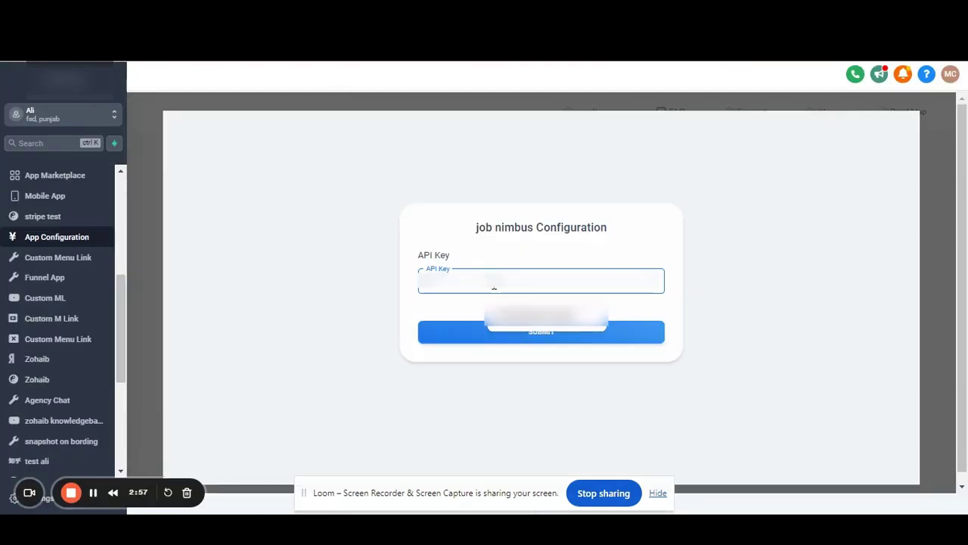
key("ctrl+v")
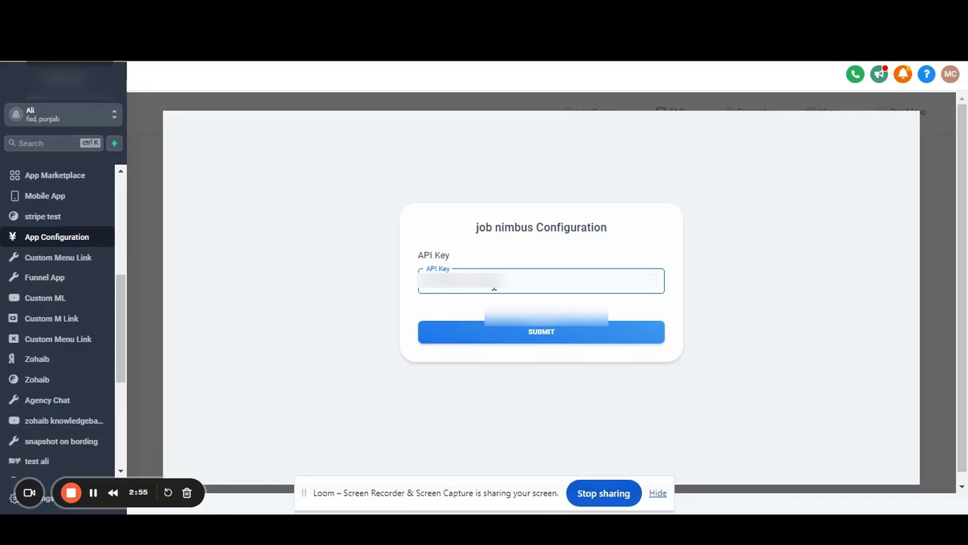
left_click(502, 336)
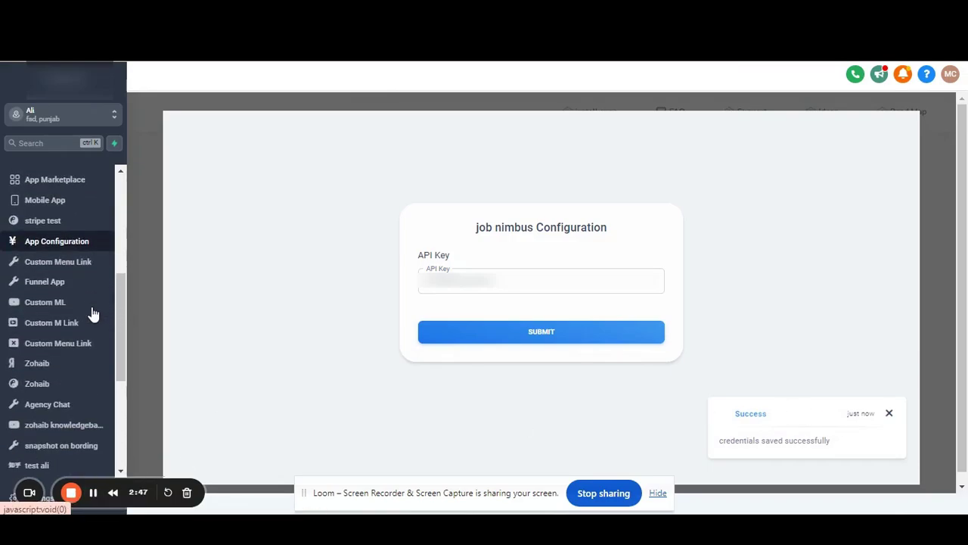
Step: Create a new automation workflow from scratch in the sub-account
scroll(46, 295, "up", 2)
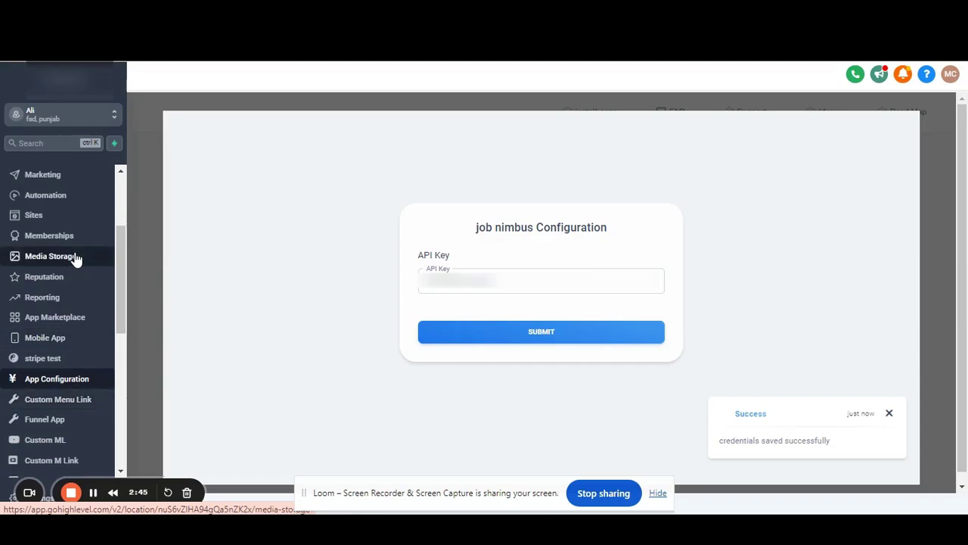
scroll(75, 257, "up", 2)
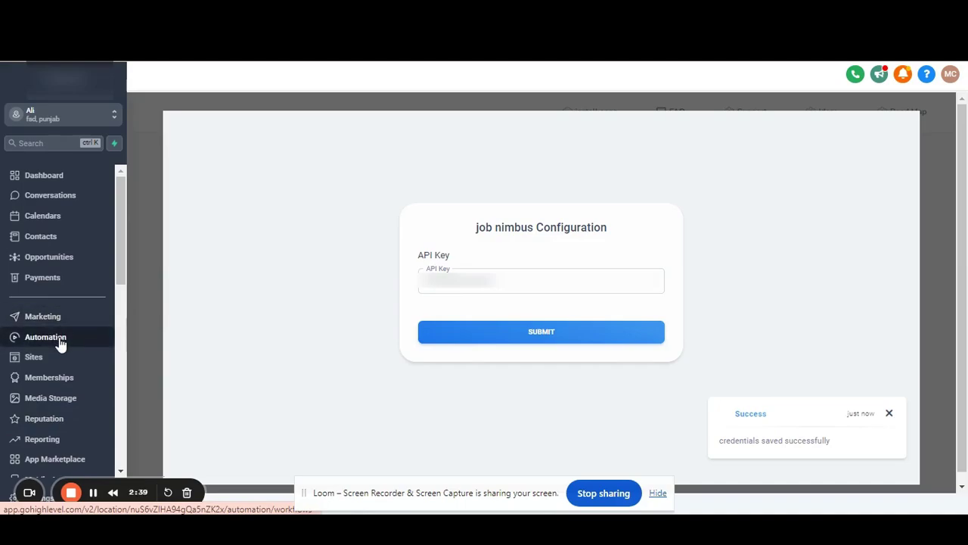
left_click(59, 341)
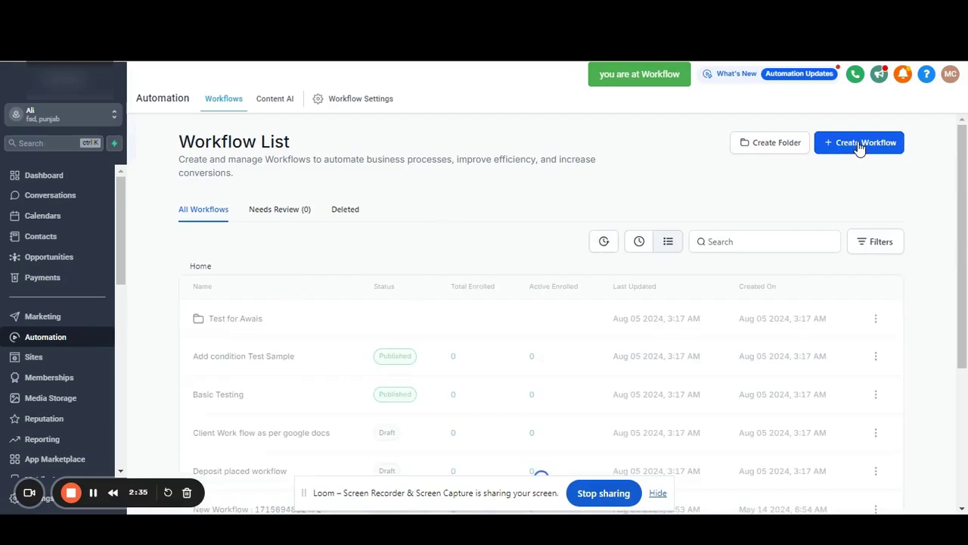
left_click(860, 147)
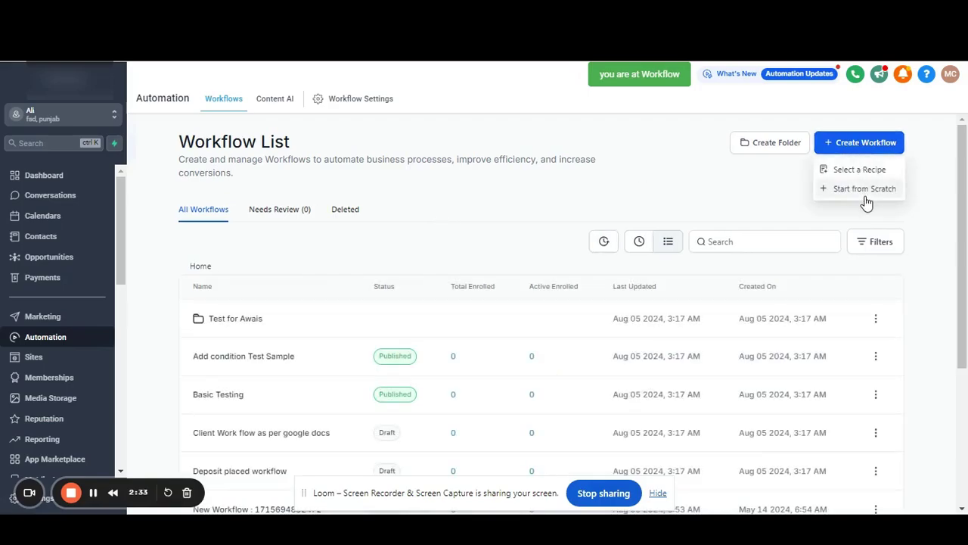
left_click(864, 191)
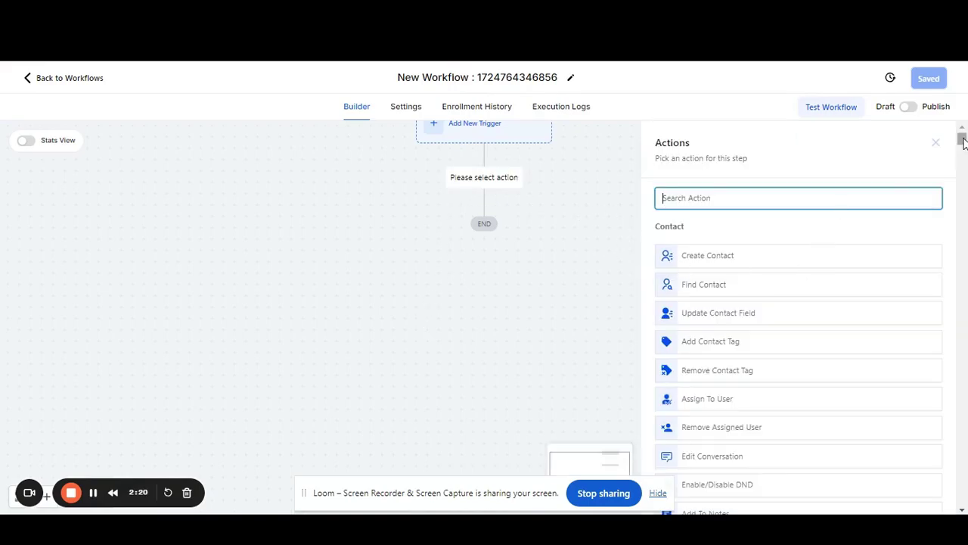
Step: Choose the Create Activity action from the Jobnimbus group for the workflow's first step
left_click_drag(962, 142, 961, 386)
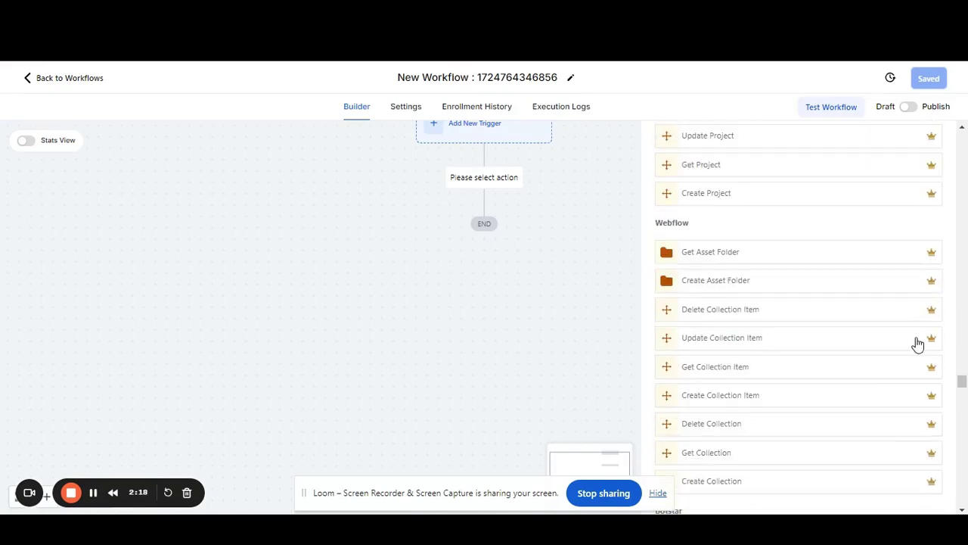
scroll(913, 335, "down", 3)
scroll(913, 335, "down", 10)
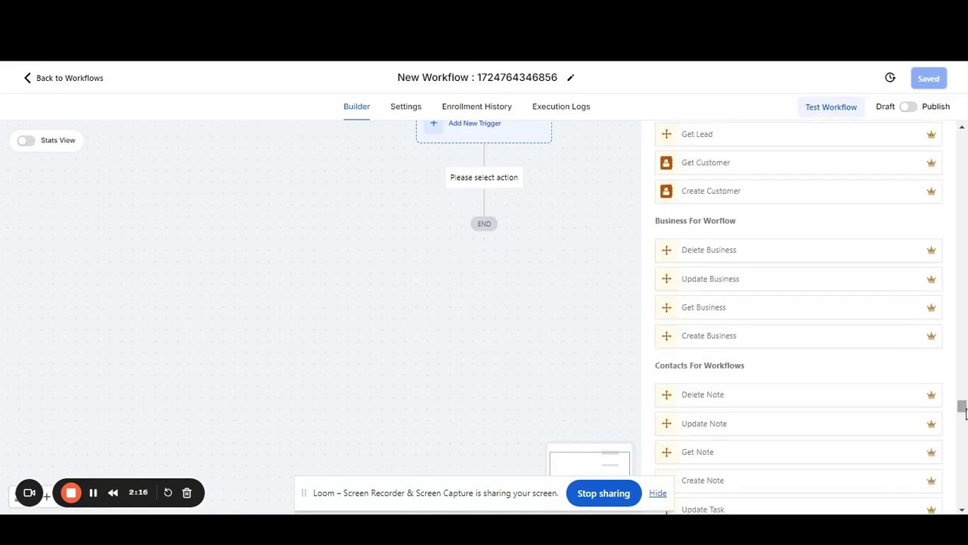
left_click_drag(962, 404, 963, 443)
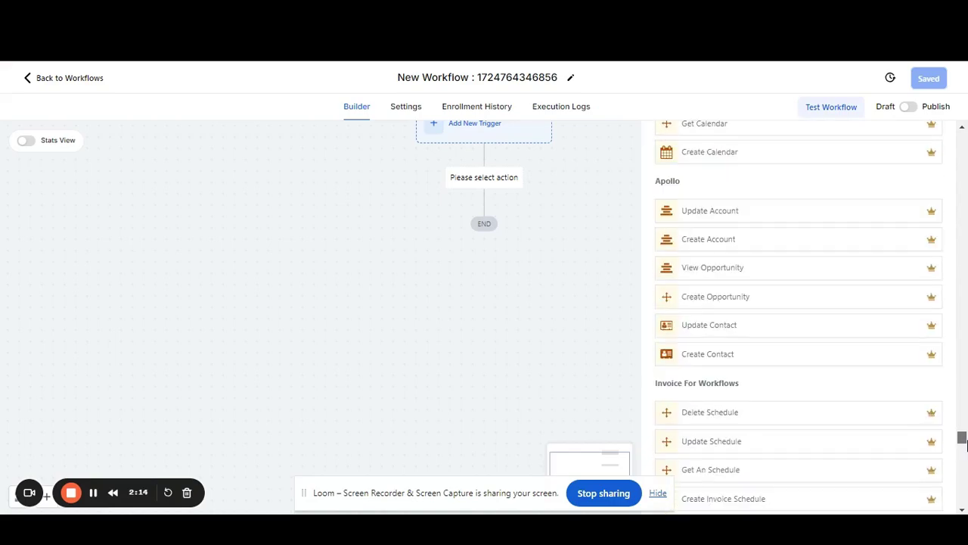
scroll(900, 378, "down", 8)
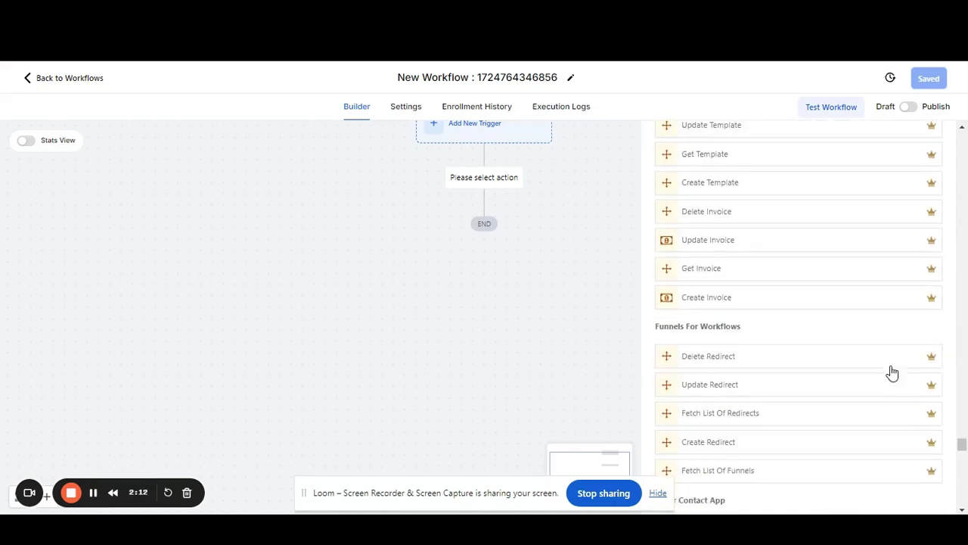
scroll(890, 366, "down", 12)
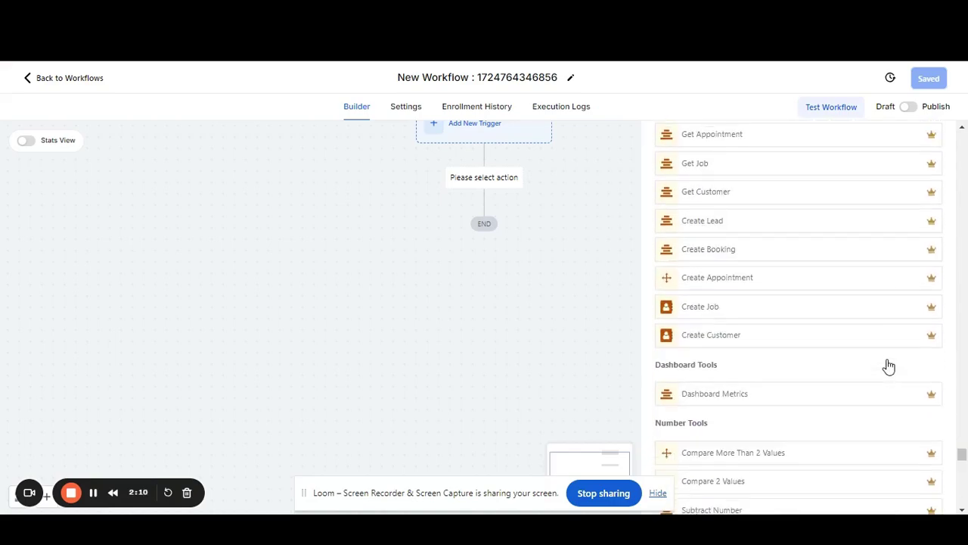
scroll(889, 367, "down", 15)
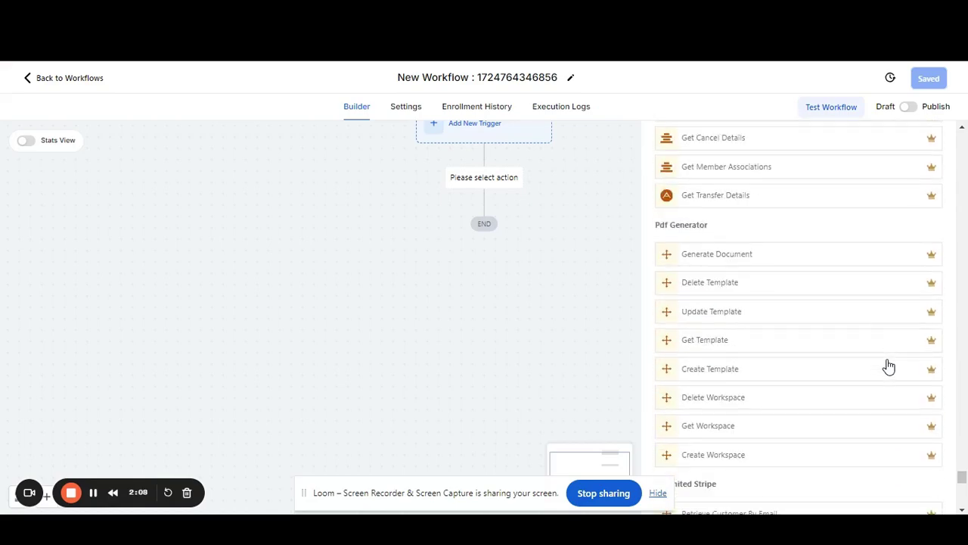
scroll(889, 367, "down", 15)
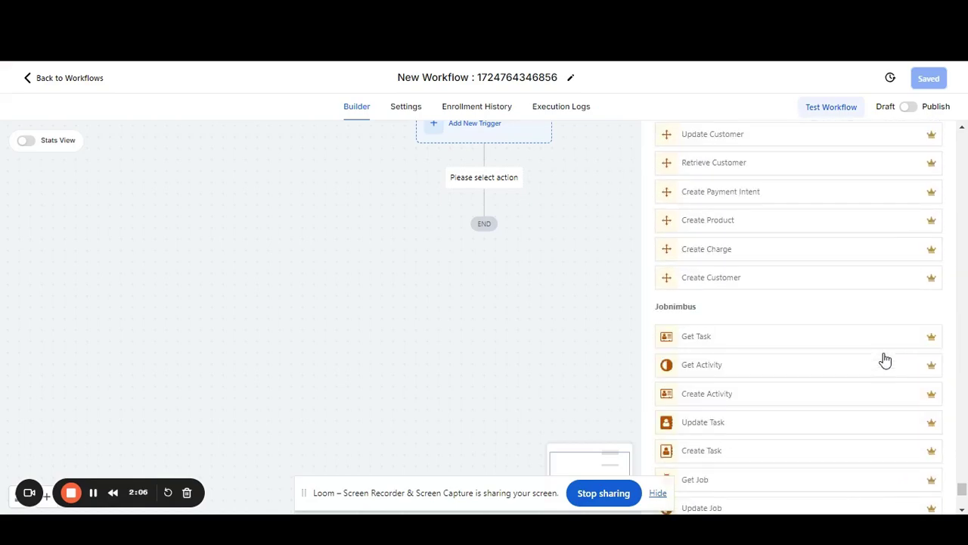
scroll(885, 360, "down", 2)
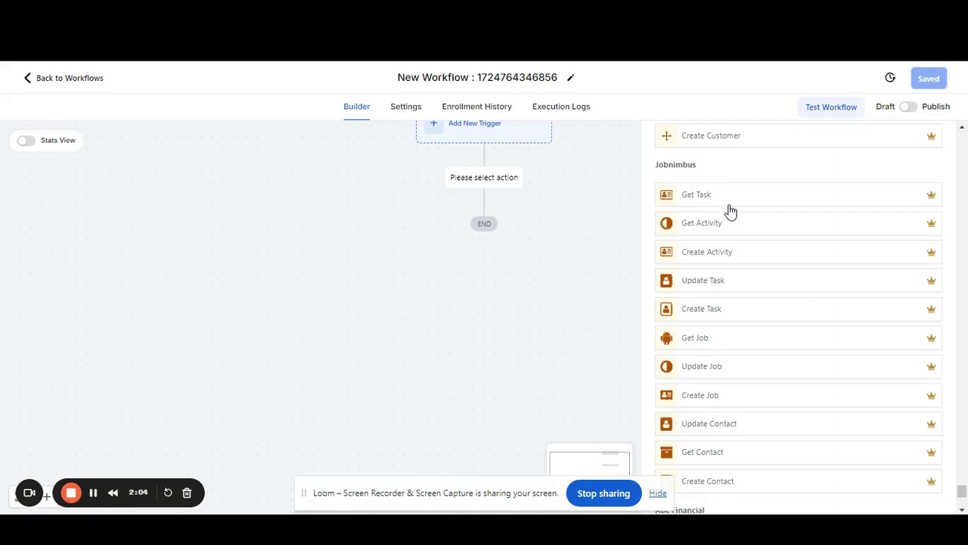
left_click(748, 253)
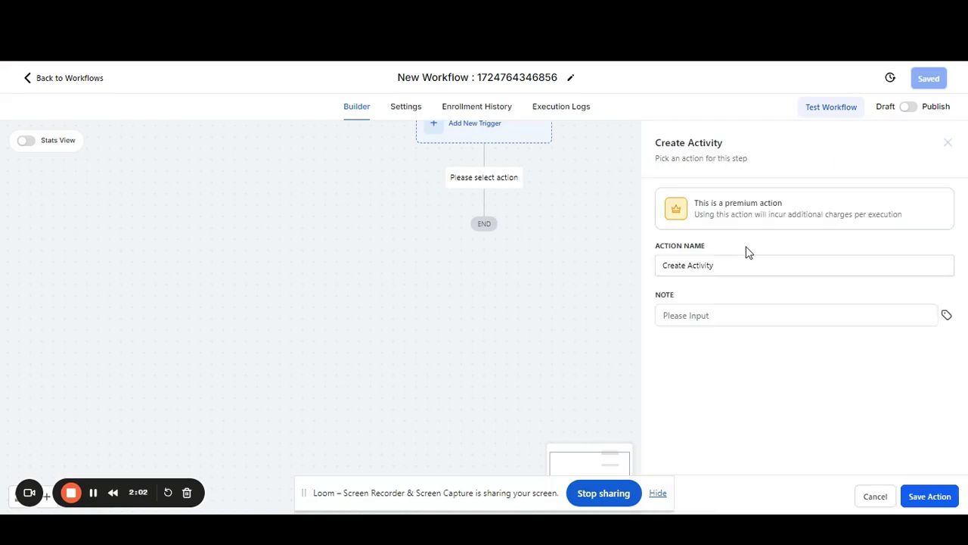
Step: Insert the user's full name custom value {{user.name}} into the note of the Create Activity action
left_click(948, 320)
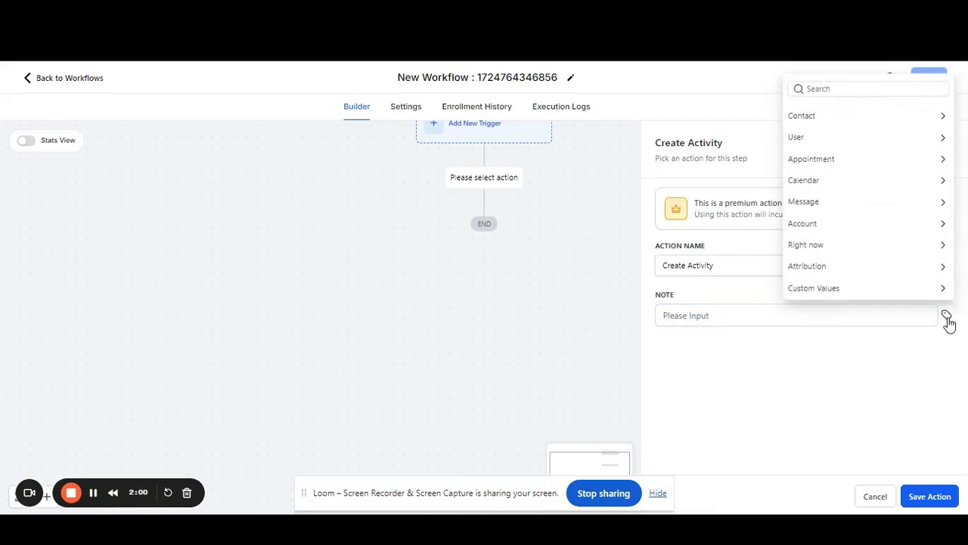
left_click(821, 119)
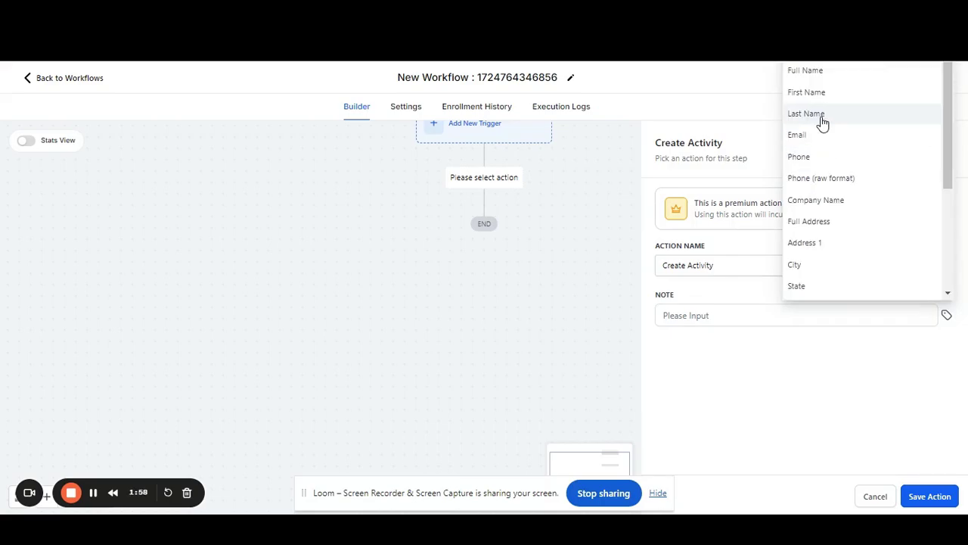
left_click(724, 324)
left_click(945, 327)
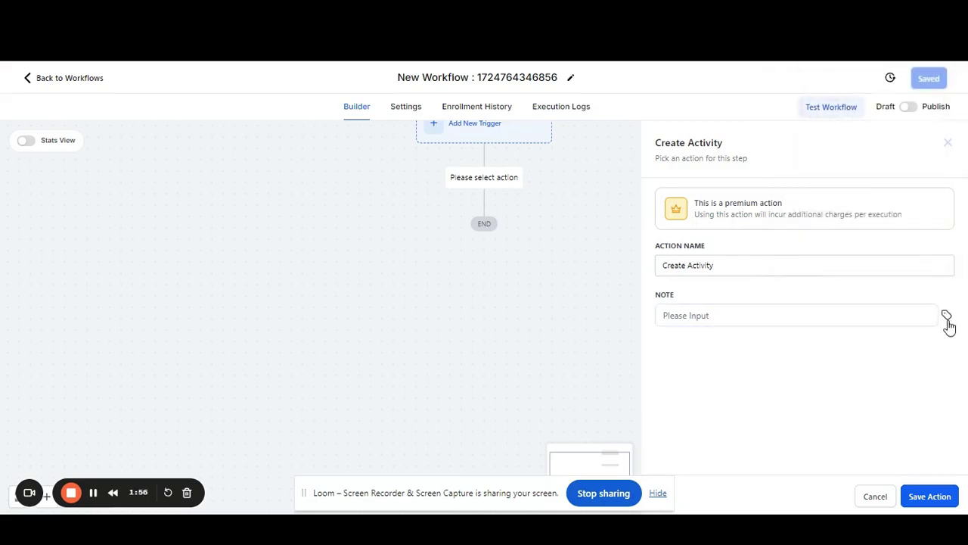
left_click(947, 319)
left_click(833, 137)
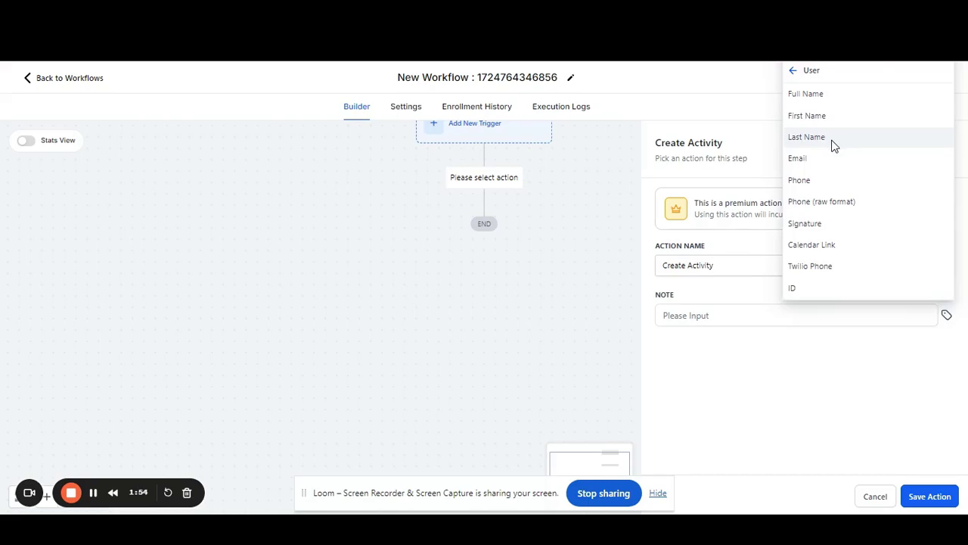
left_click(822, 115)
left_click(714, 310)
Step: Replace the Create Activity note's content with a person's first name as plain text and save the action
triple_click(711, 312)
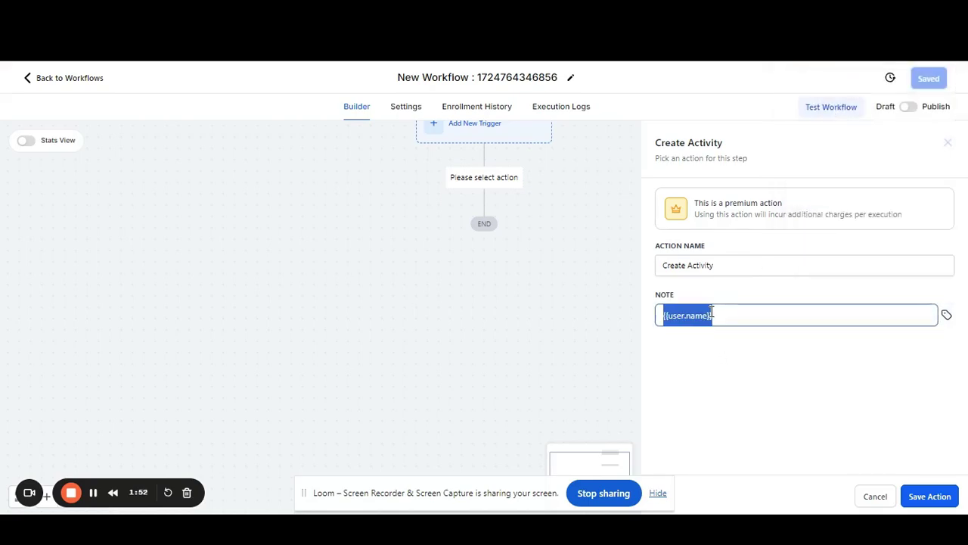
type("R")
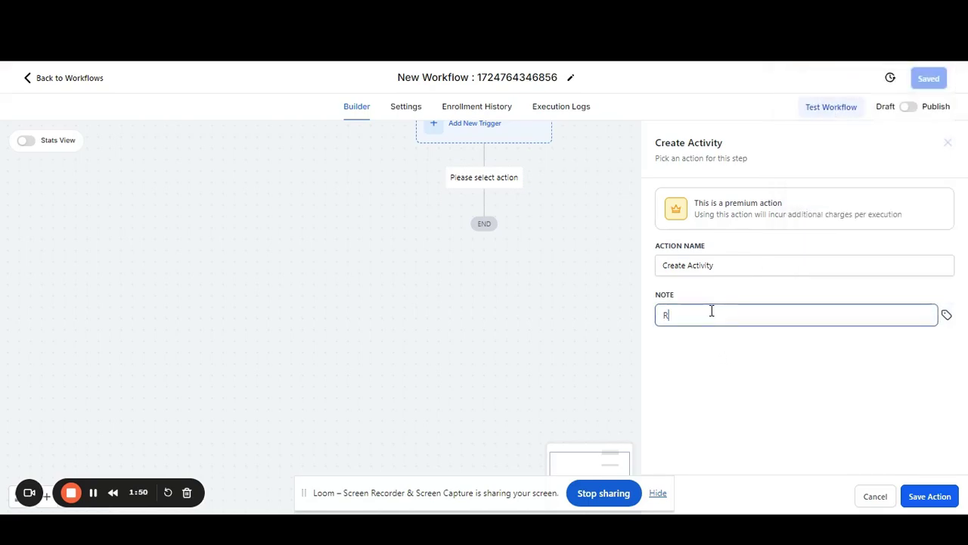
type("upert")
left_click(937, 499)
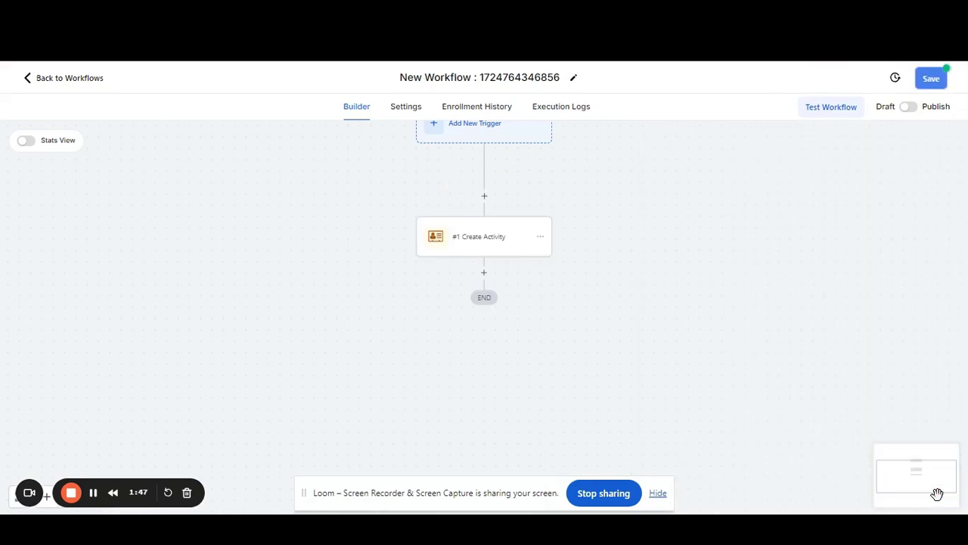
Step: Add an Add To Notes action directly after the Create Activity step, searching the actions for notes
left_click(484, 272)
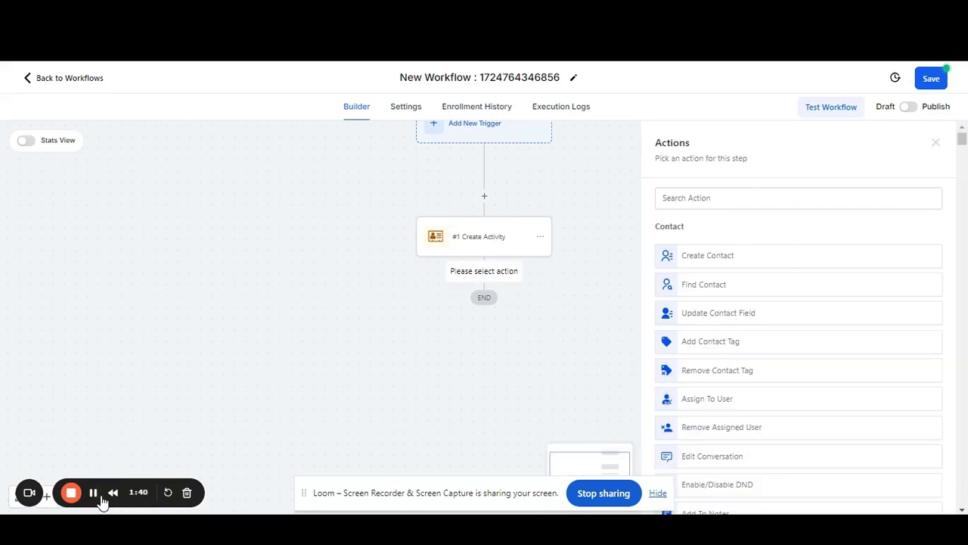
left_click(711, 201)
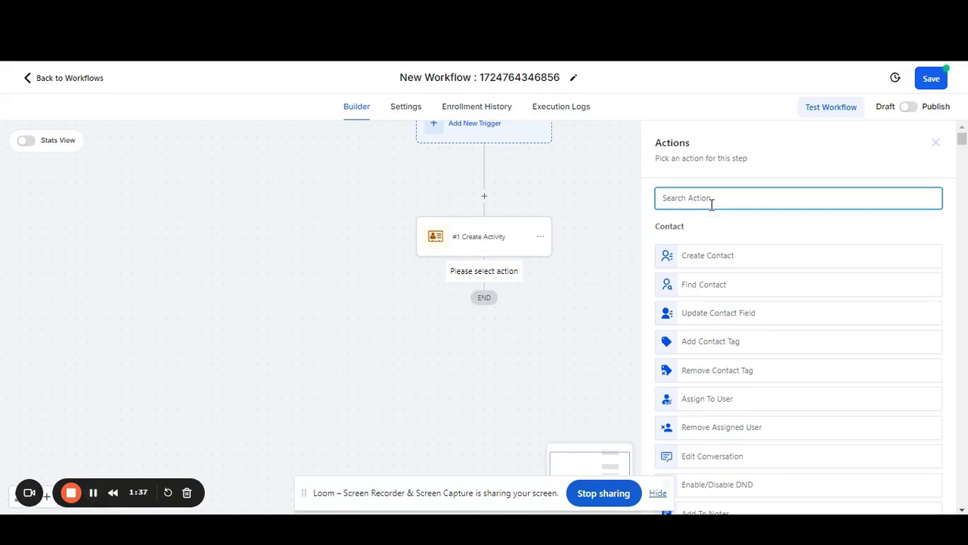
type("notes")
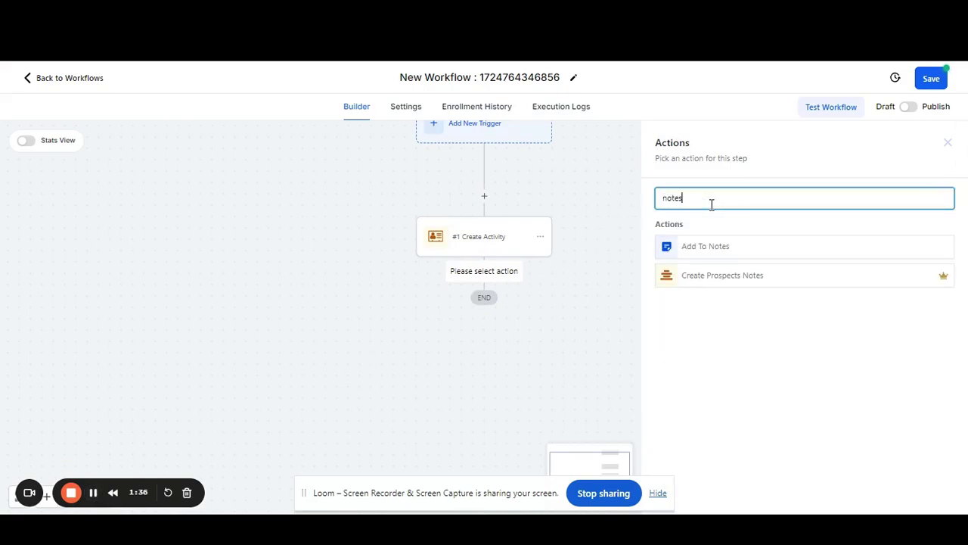
left_click(748, 250)
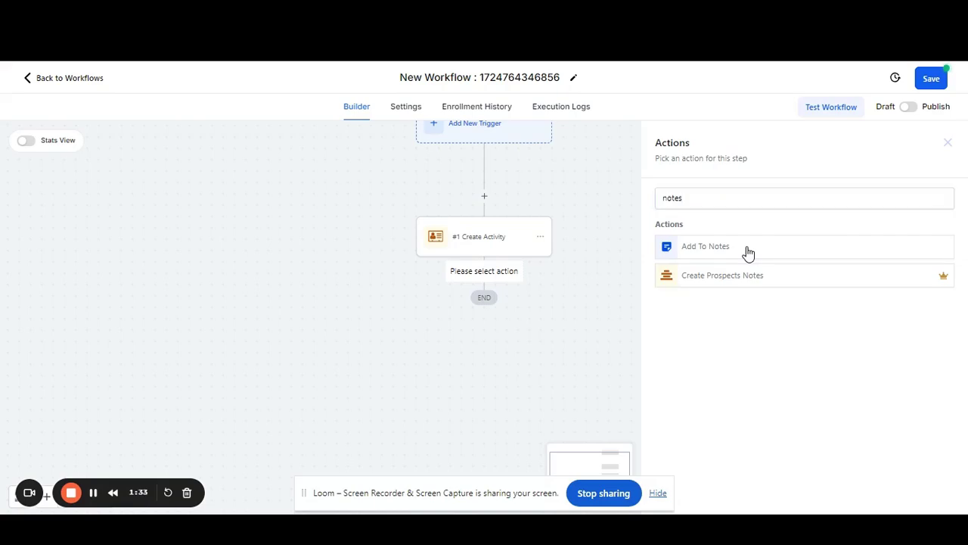
Step: Fill the Note action with the note custom value from Jobnimbus #1 Create Activity and save the action
left_click(712, 223)
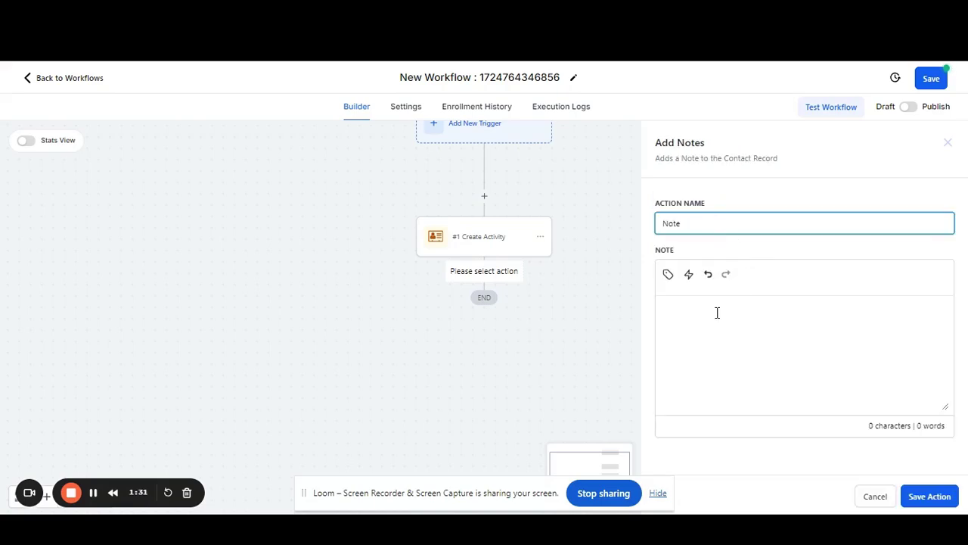
left_click(668, 279)
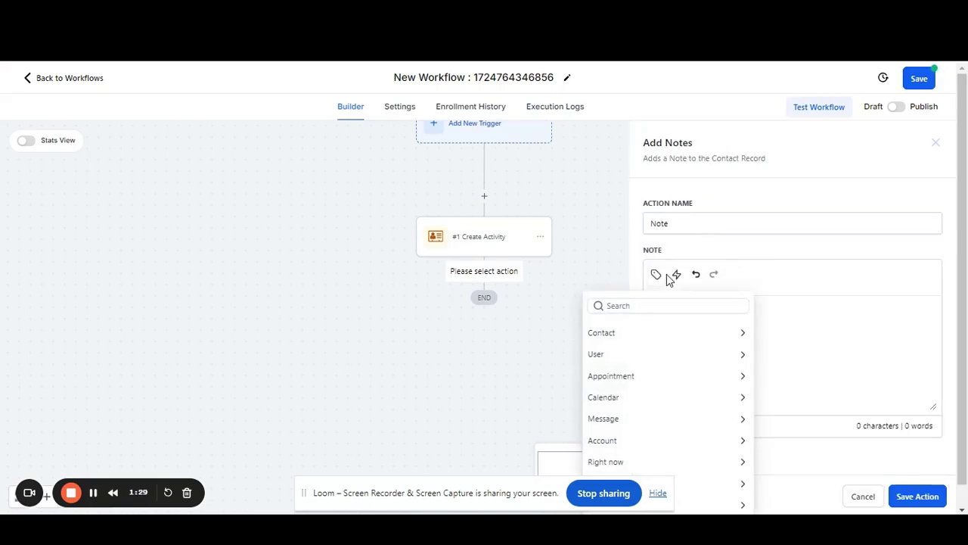
scroll(683, 396, "down", 1)
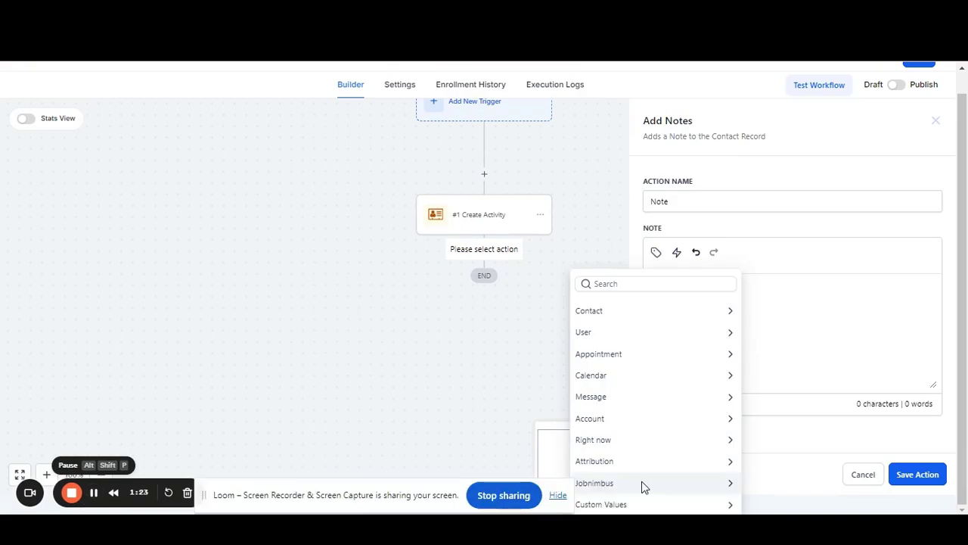
left_click(642, 485)
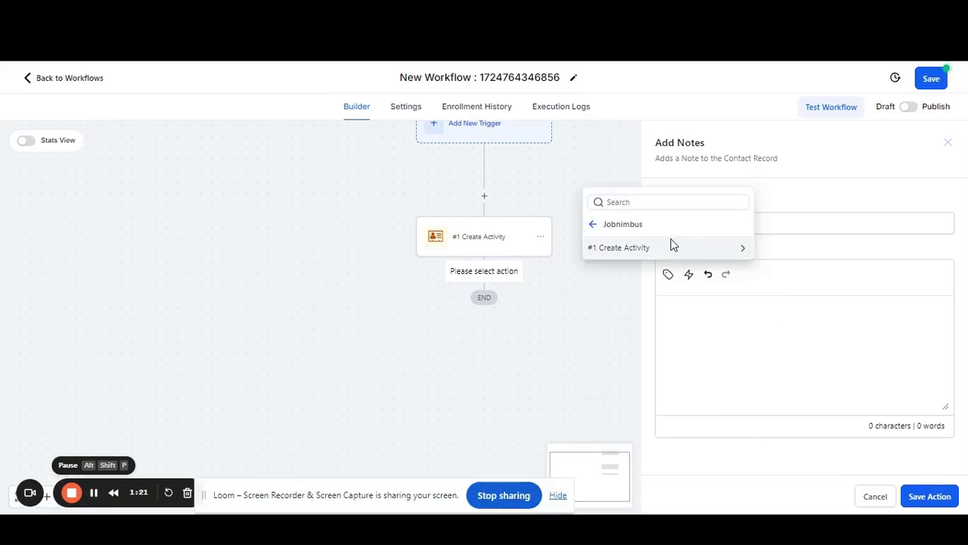
left_click(636, 247)
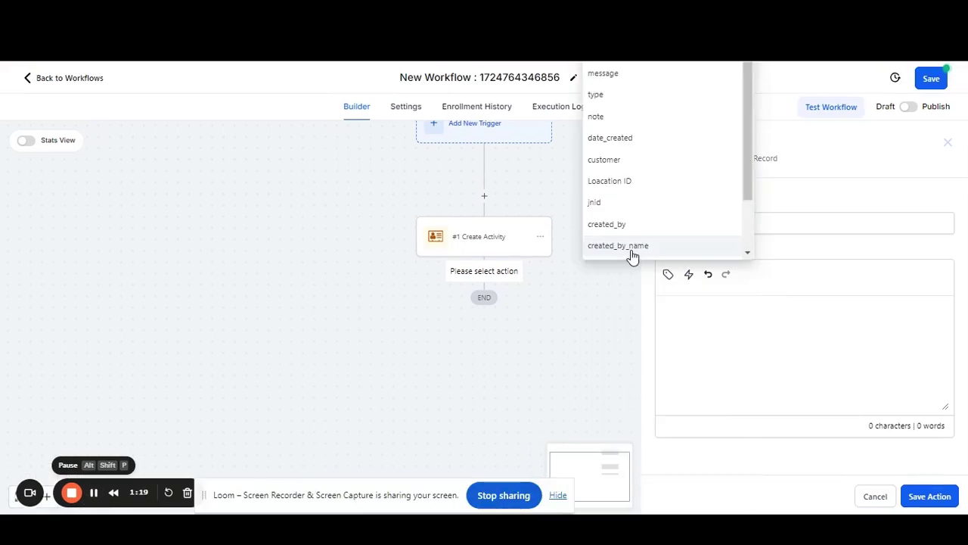
left_click(620, 117)
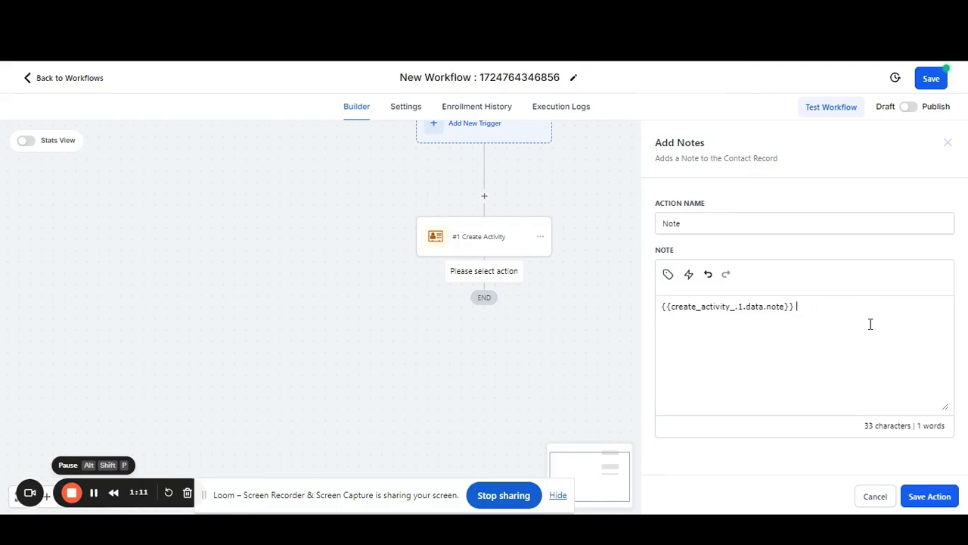
left_click(930, 497)
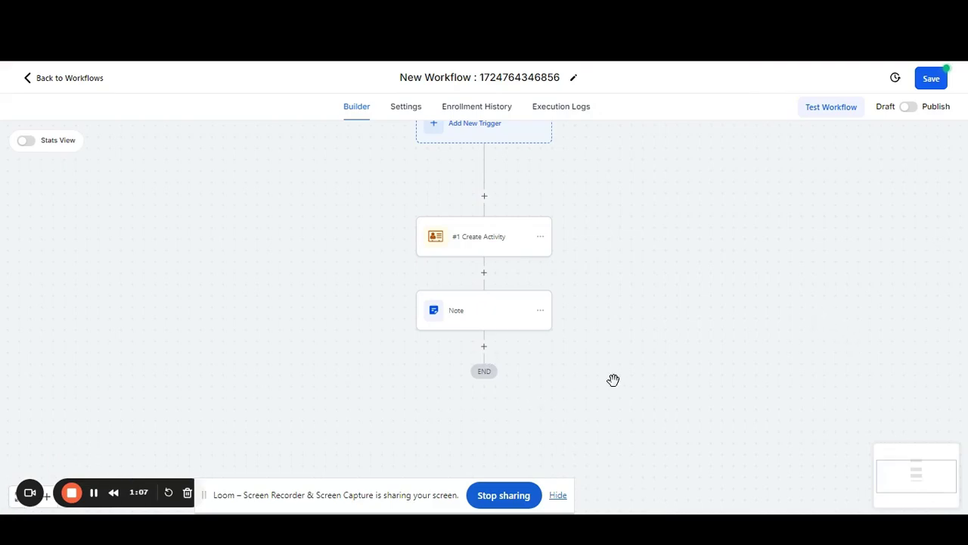
Step: Save the workflow and run a test of it on the contact 4 or less manager(4cal)
left_click(930, 80)
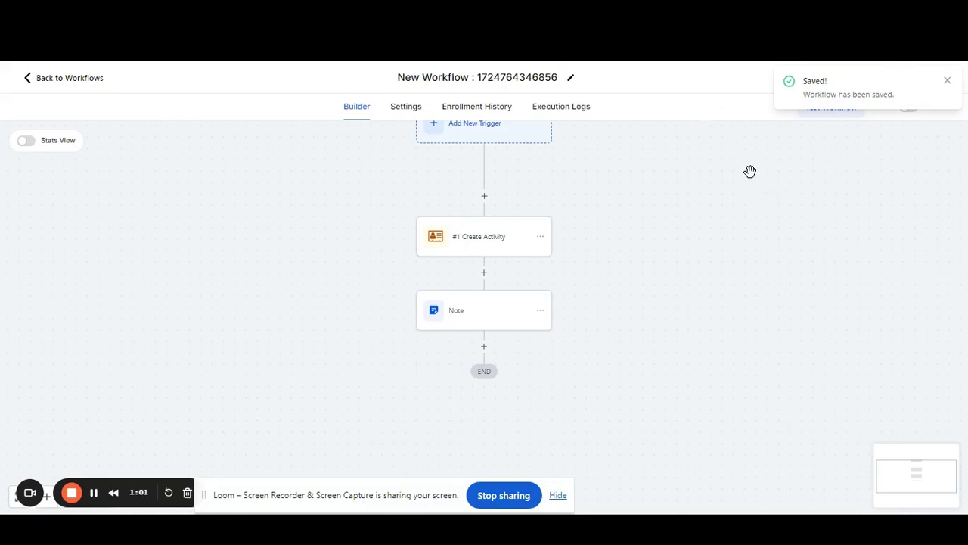
left_click(948, 80)
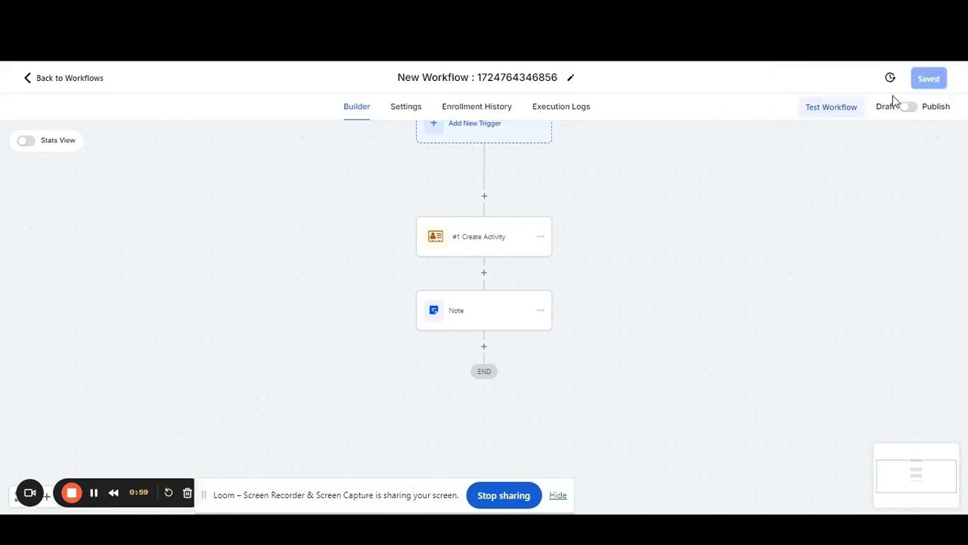
left_click(825, 107)
left_click(732, 226)
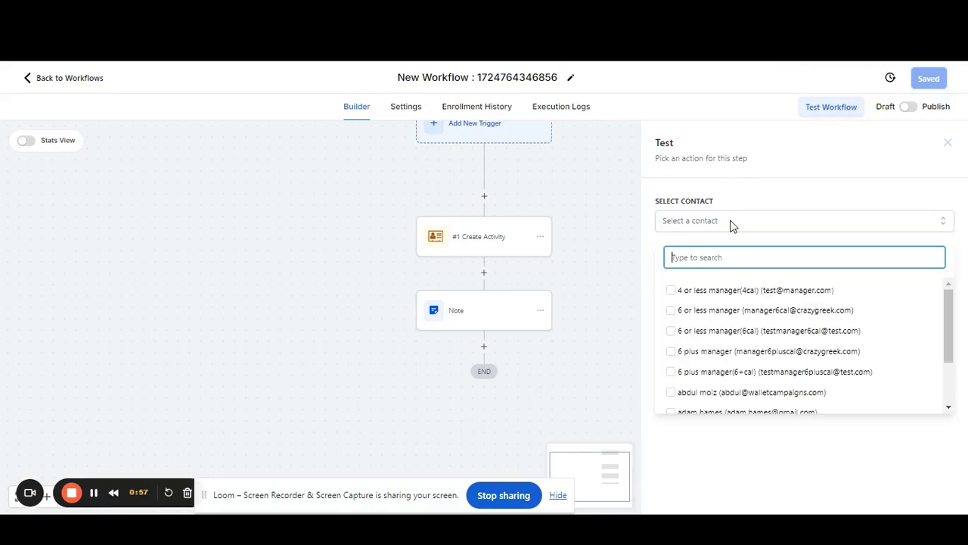
left_click(730, 292)
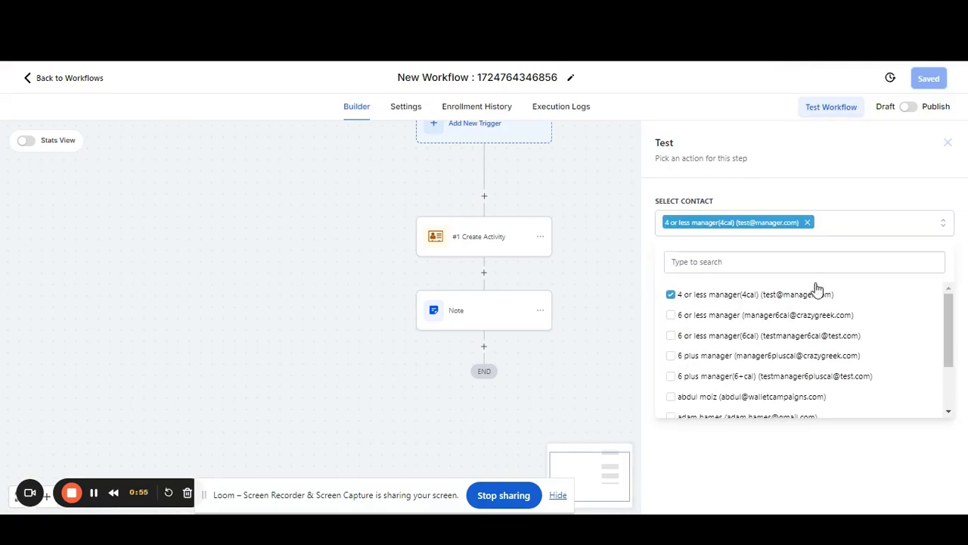
left_click(851, 195)
left_click(671, 266)
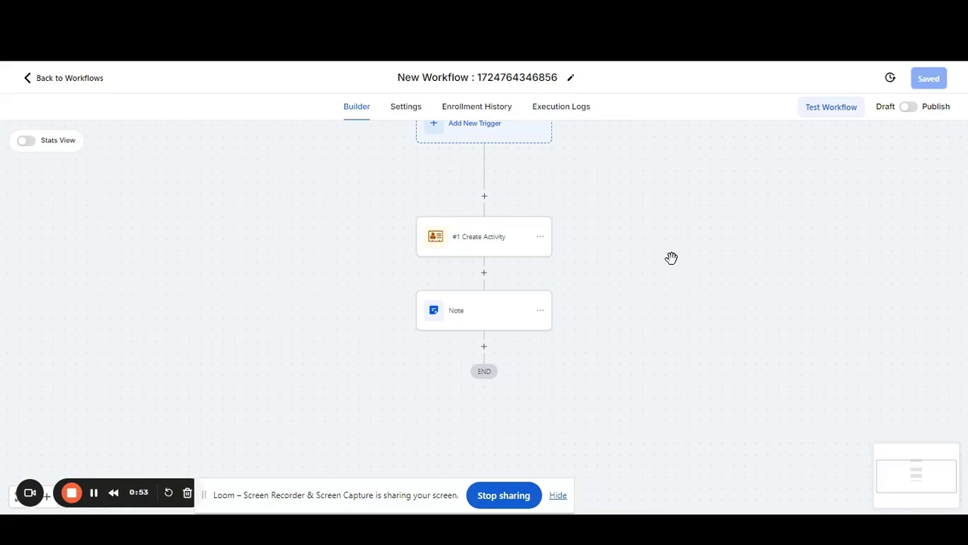
Step: Open the workflow's execution logs and examine the newest note on the tested contact's record
left_click(561, 121)
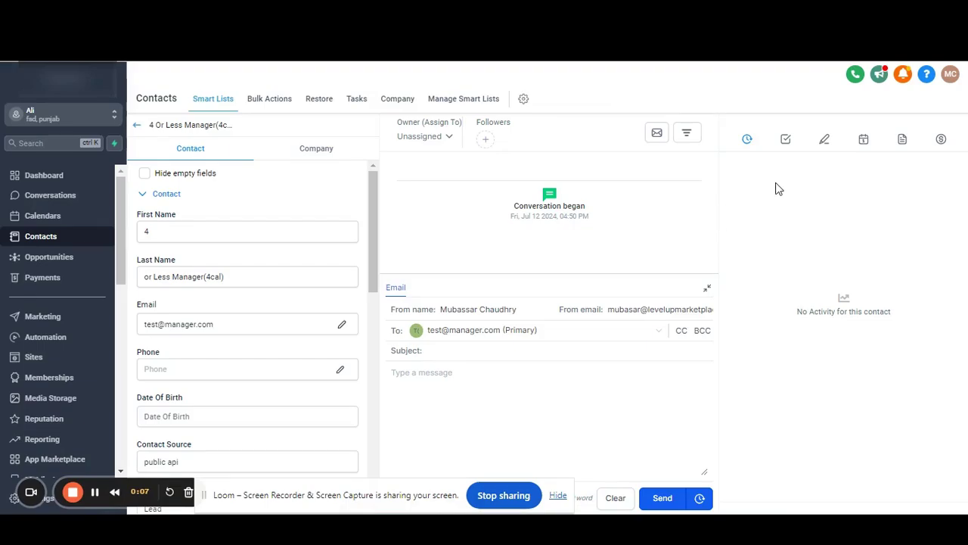
left_click(822, 141)
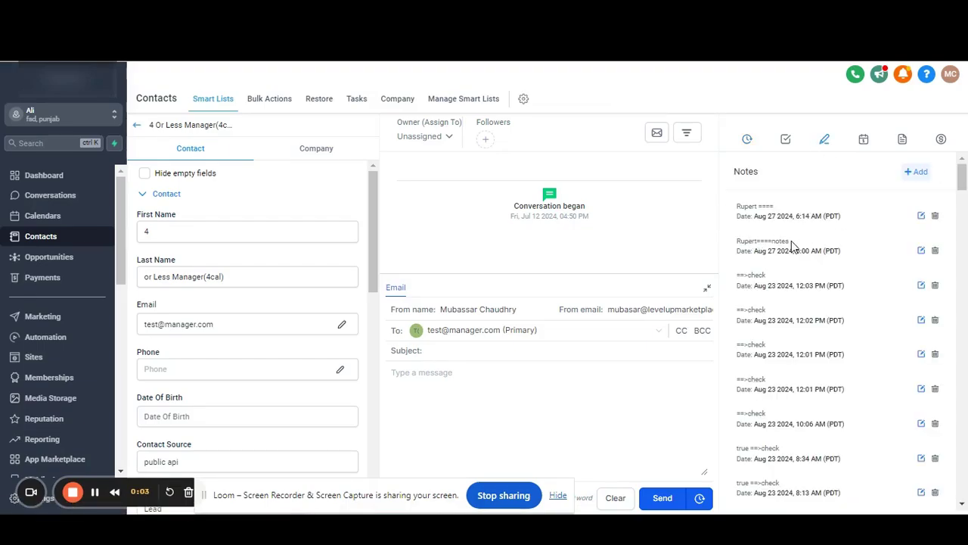
left_click_drag(736, 213, 783, 209)
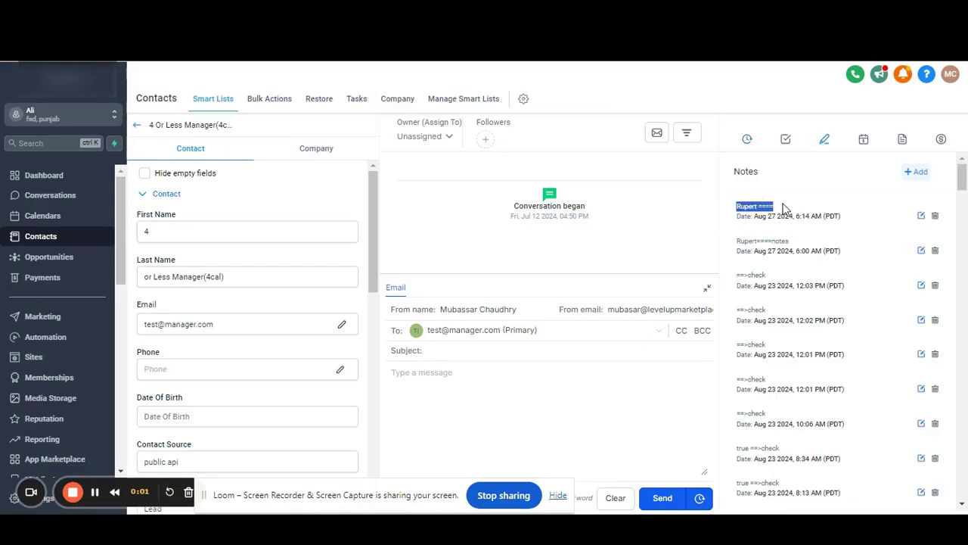